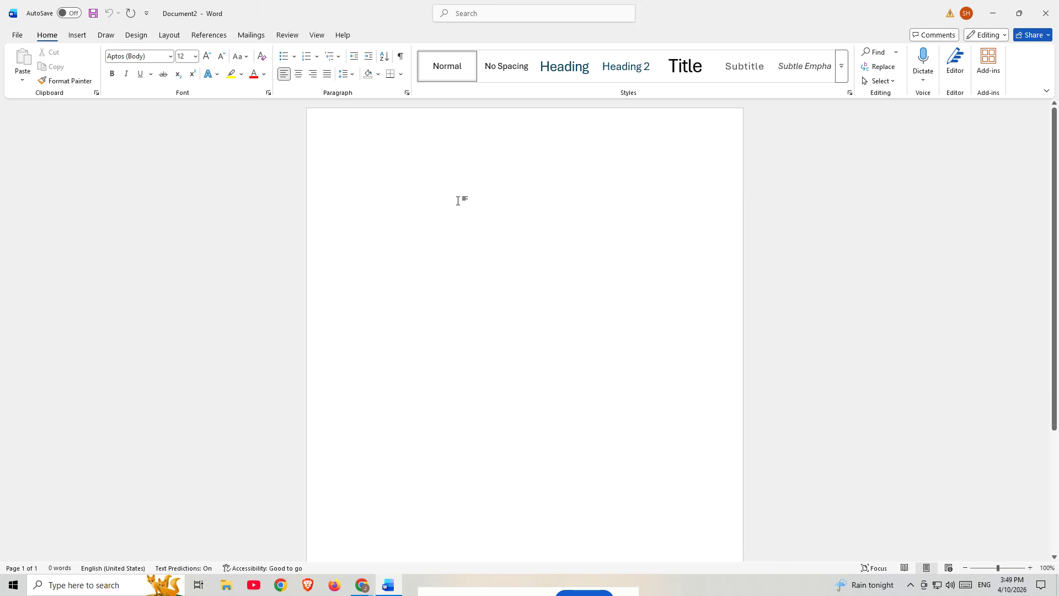
- Create a new blank document
{"action": "left_click", "coordinate": [17, 35]}
{"action": "left_click", "coordinate": [42, 106]}
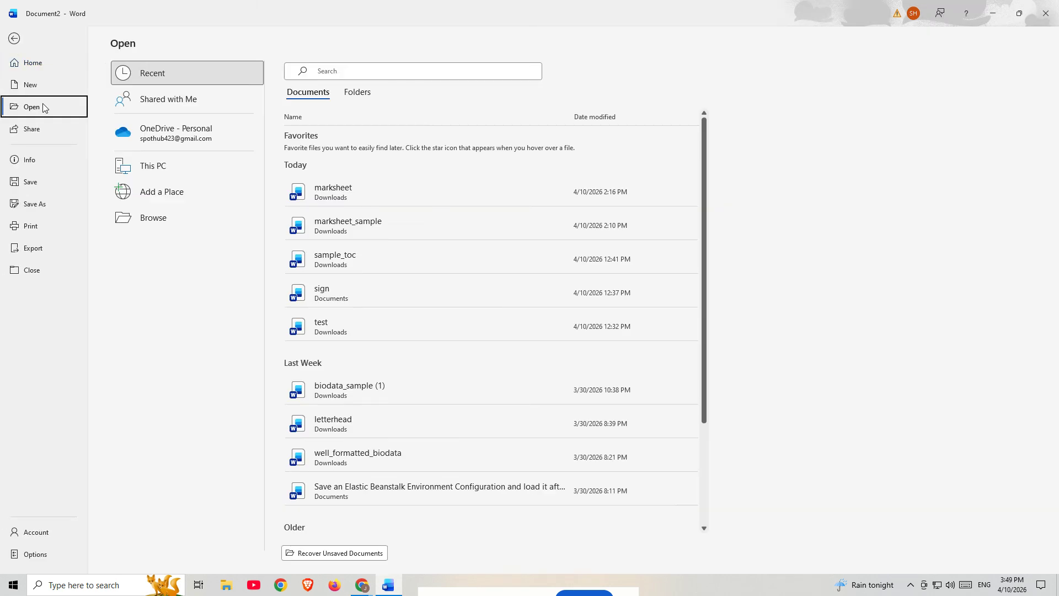
{"action": "left_click", "coordinate": [29, 69]}
{"action": "left_click", "coordinate": [161, 134]}
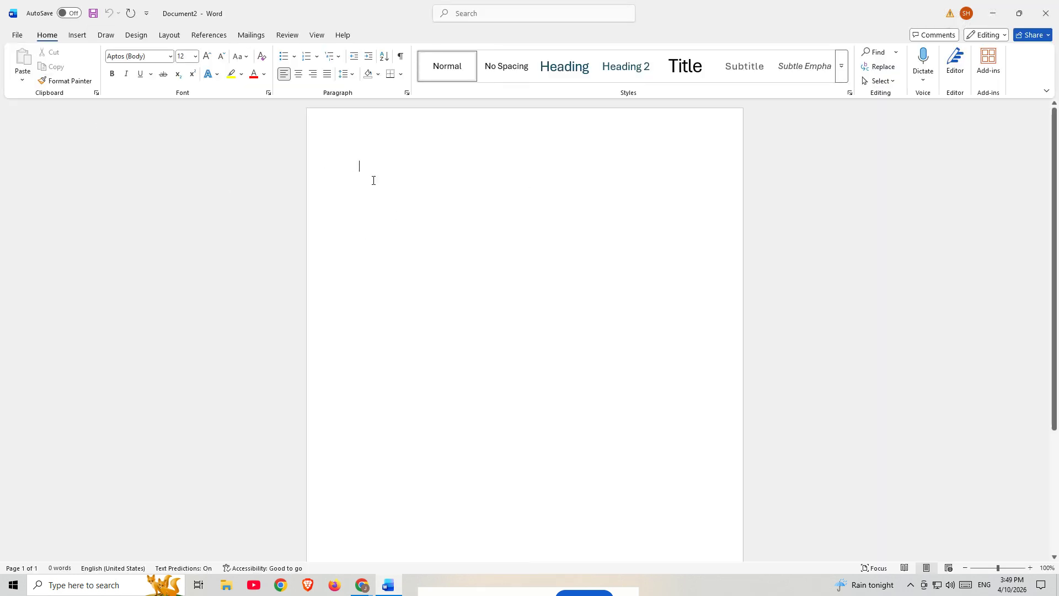
- Enter "TYPE YOUR CONTENT" as the document's first line and start a new paragraph
{"action": "type", "text": "TY"}
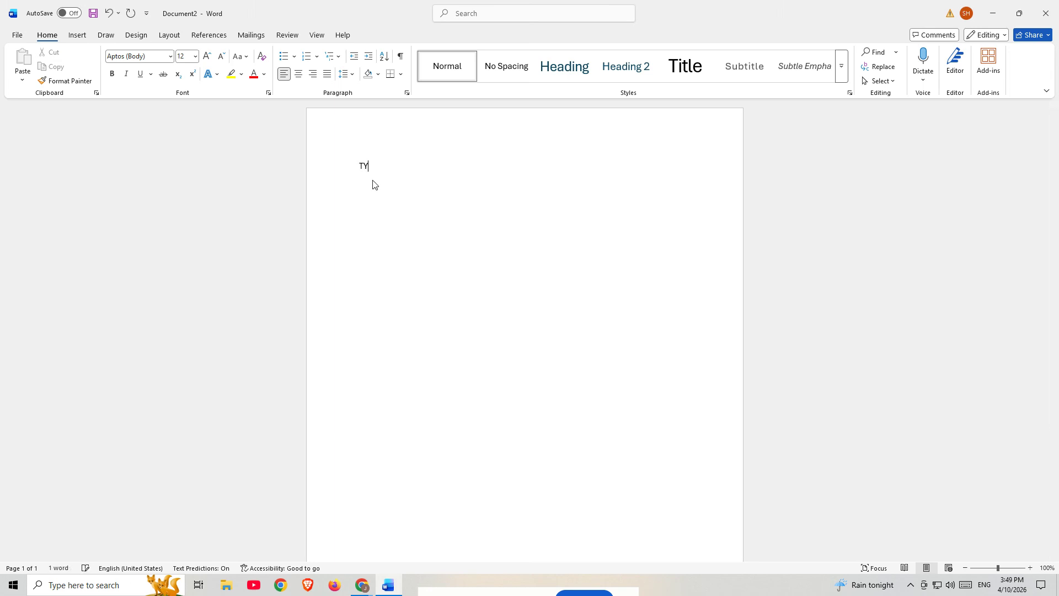
{"action": "type", "text": "PE YOUR CONTENT"}
{"action": "scroll", "coordinate": [453, 173], "scroll_direction": "up", "scroll_amount": 1}
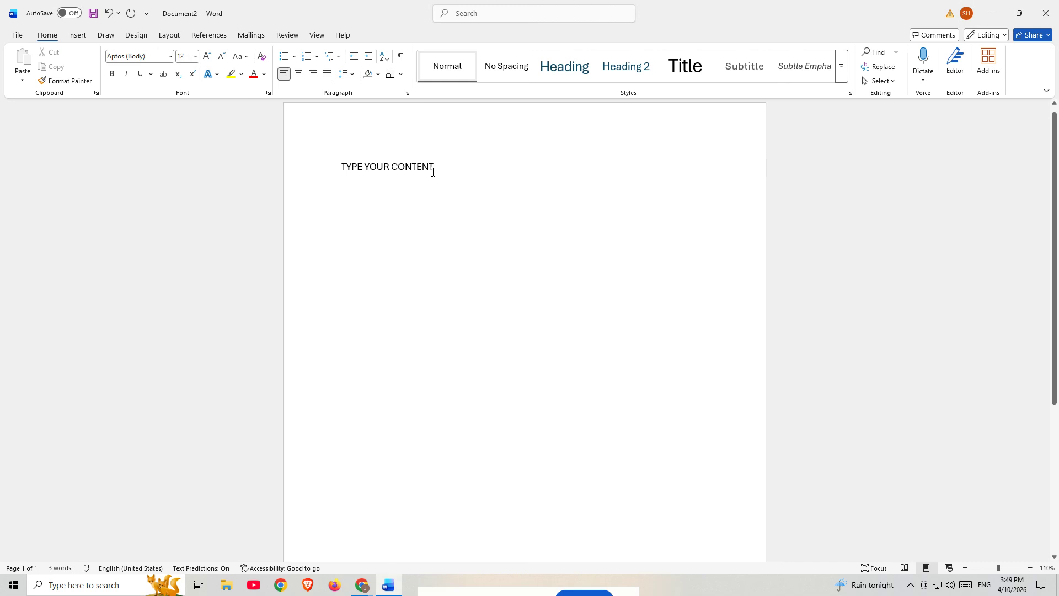
{"action": "key", "text": "Return"}
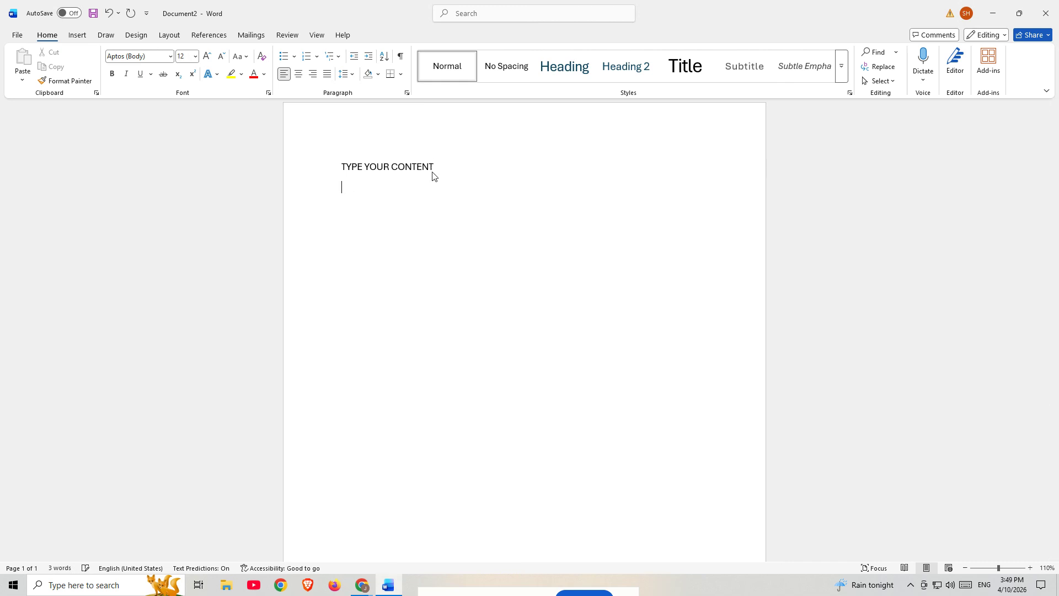
- Add two more paragraphs below the first line, each reading "NEXT"
{"action": "type", "text": "NEXT"}
{"action": "key", "text": "Return"}
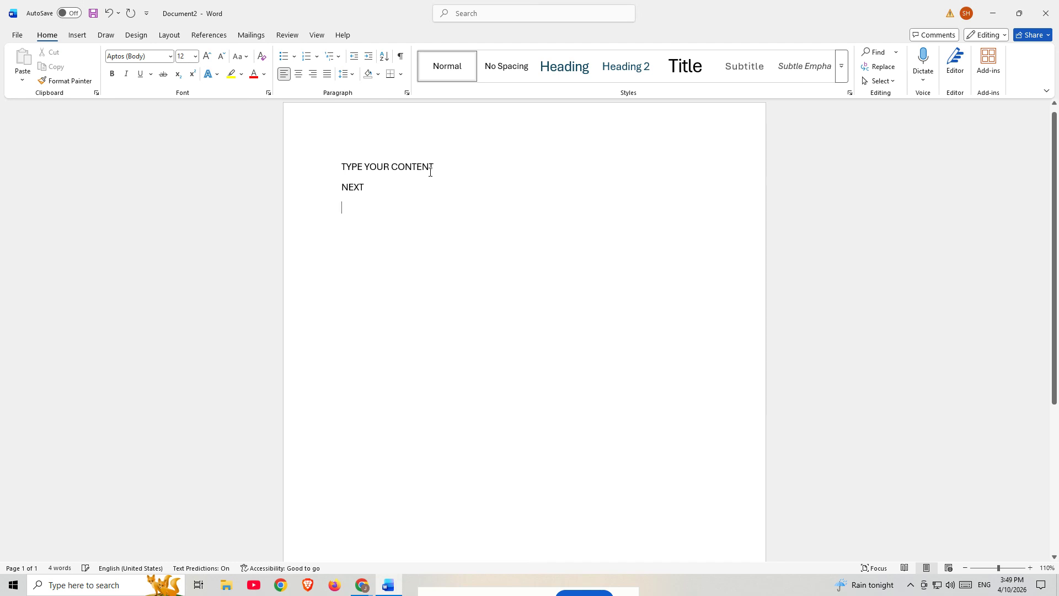
{"action": "type", "text": "NEXT"}
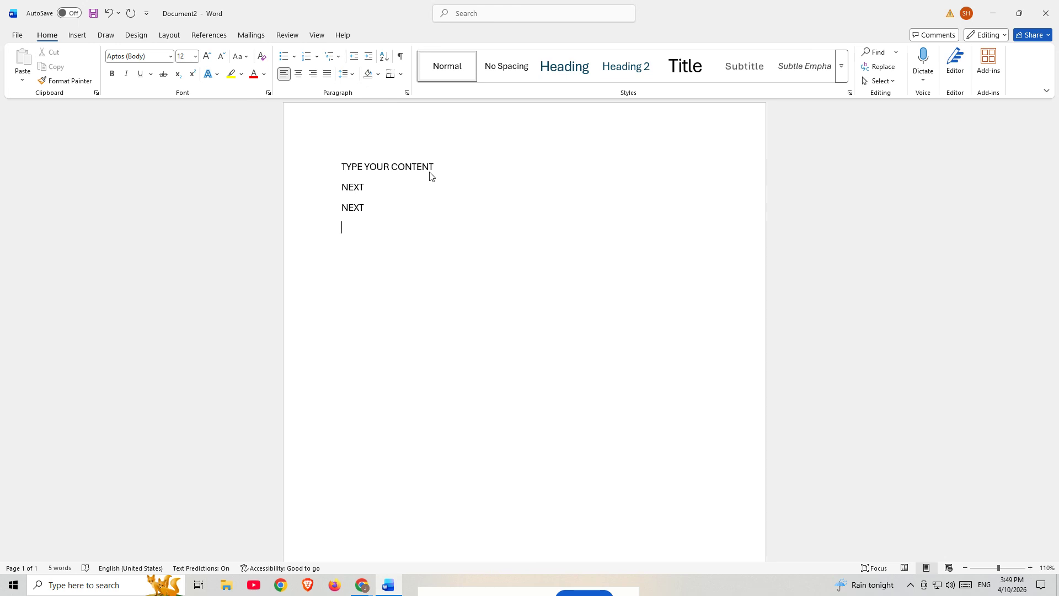
{"action": "key", "text": "Return"}
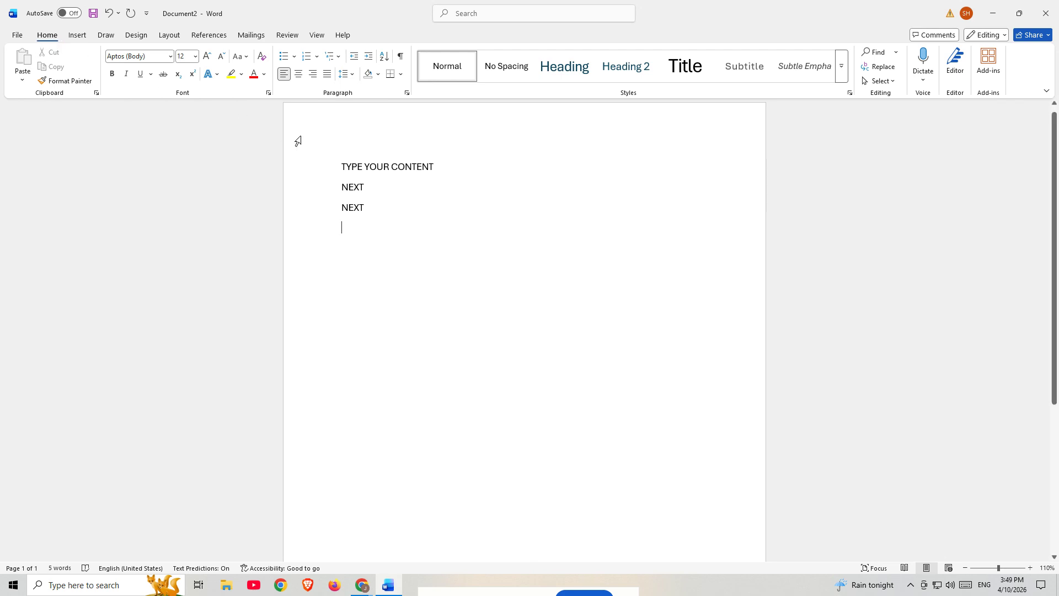
- Format the "TYPE YOUR CONTENT" line in the Aptos Black font at size 14
{"action": "left_click_drag", "start_coordinate": [438, 168], "coordinate": [344, 168]}
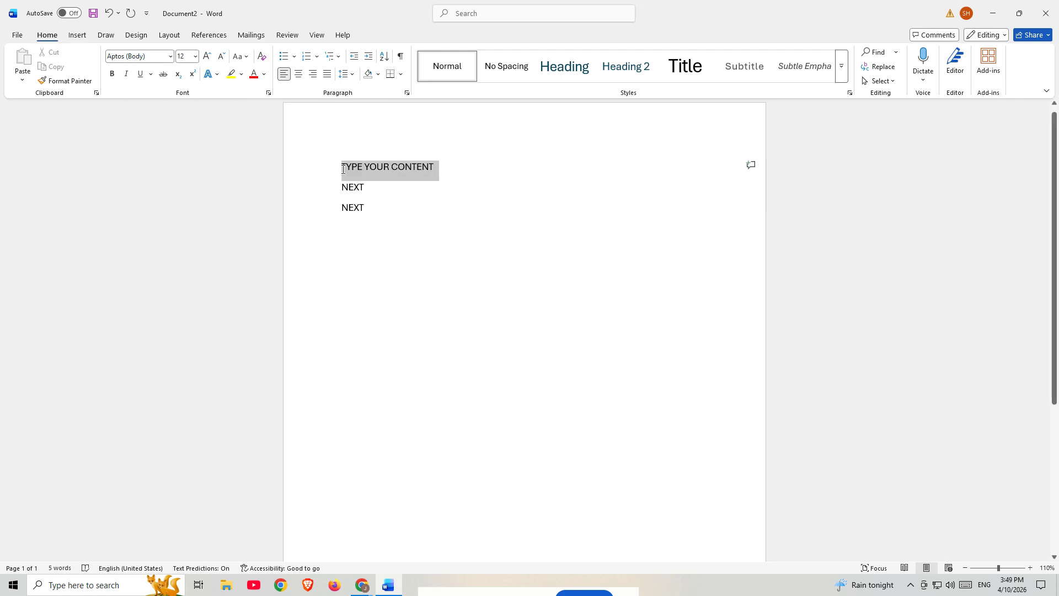
{"action": "left_click", "coordinate": [171, 56]}
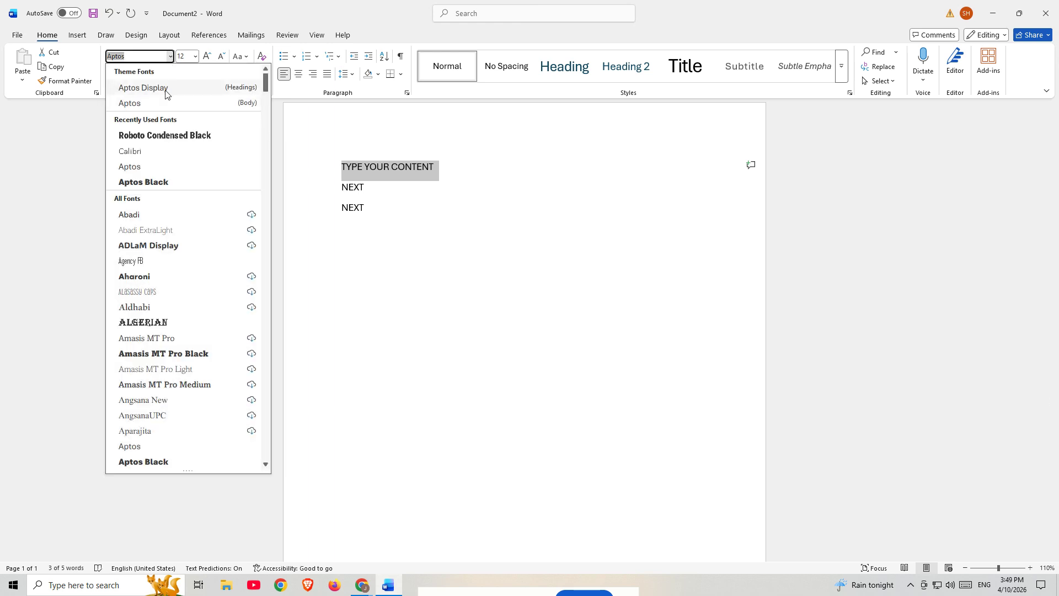
{"action": "left_click", "coordinate": [157, 187]}
{"action": "left_click", "coordinate": [196, 56]}
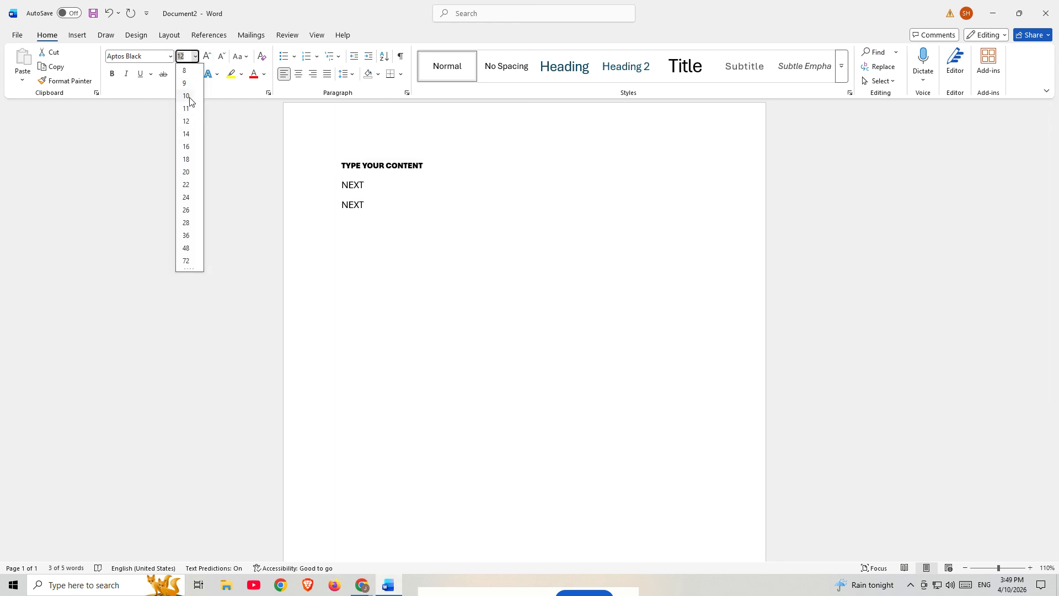
{"action": "left_click", "coordinate": [187, 134]}
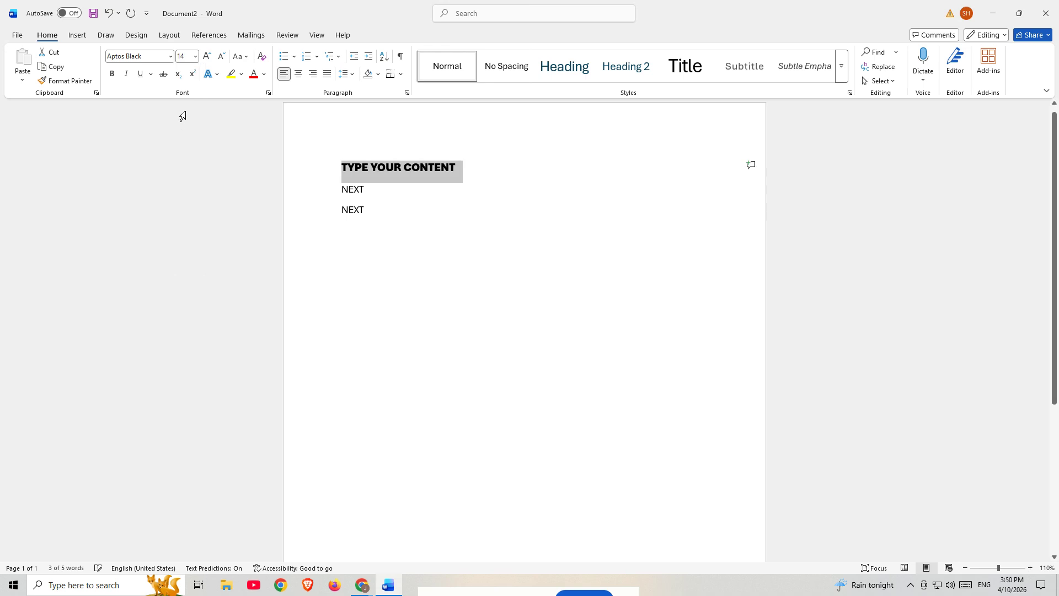
- Try italic and underline on the "TYPE YOUR CONTENT" line, switching each one off again
{"action": "left_click", "coordinate": [126, 73]}
{"action": "left_click", "coordinate": [125, 73]}
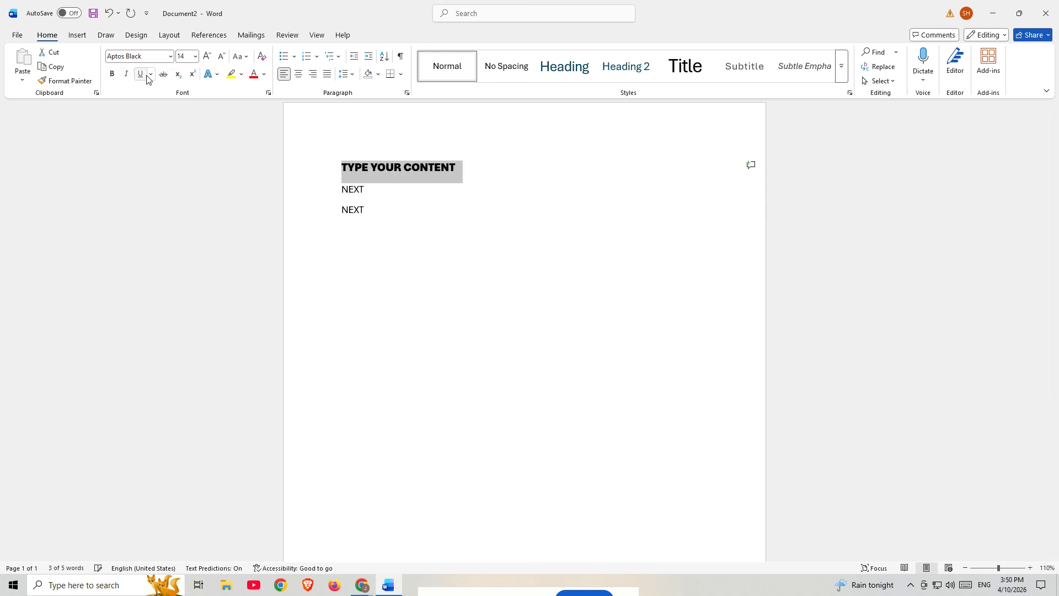
{"action": "left_click", "coordinate": [141, 75]}
{"action": "left_click", "coordinate": [141, 75]}
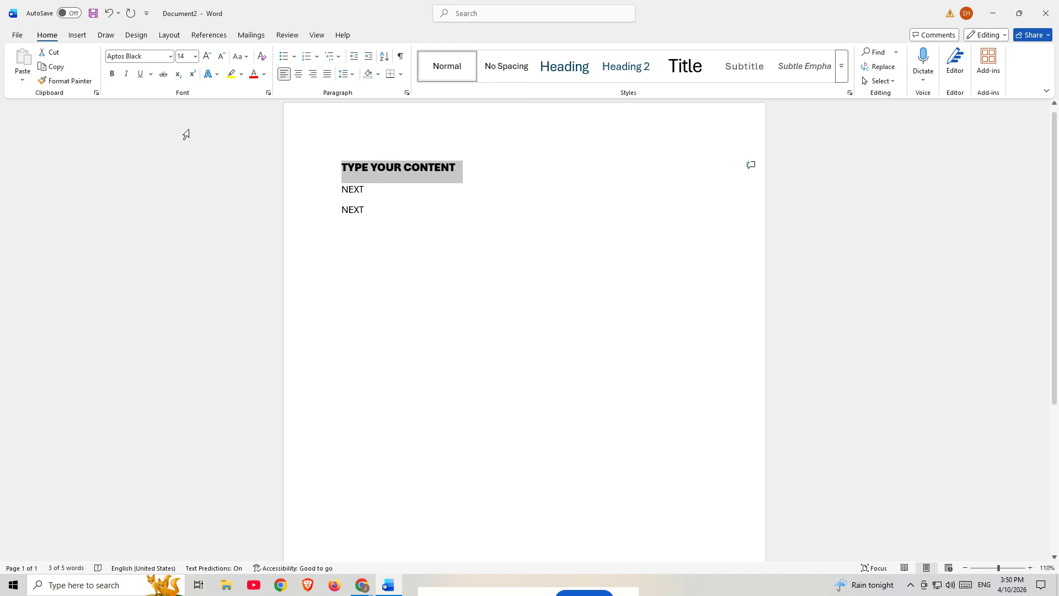
{"action": "left_click", "coordinate": [436, 168]}
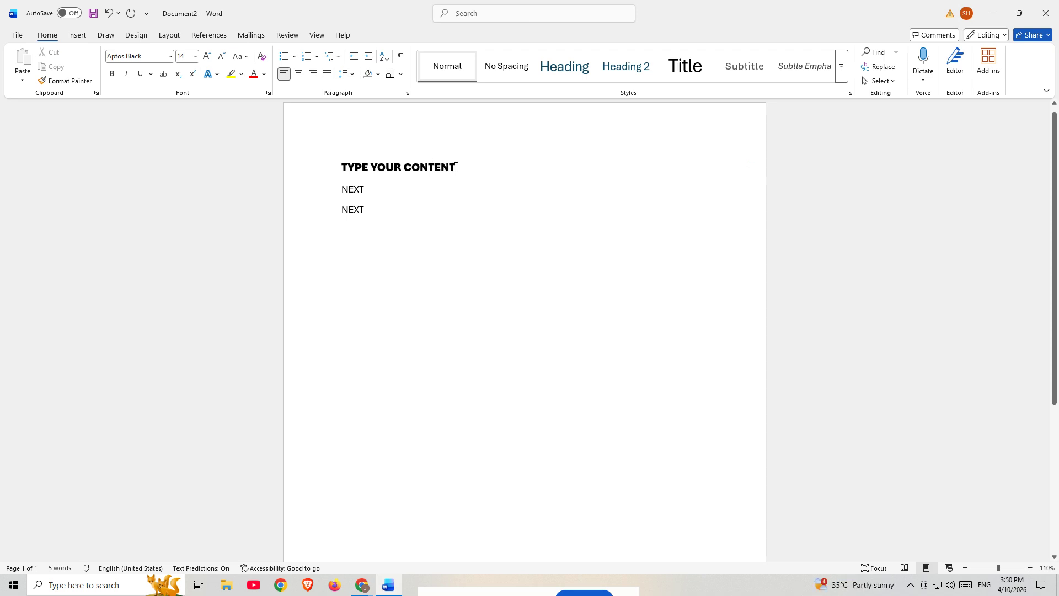
- Try centred, right and justified alignment on the "TYPE YOUR CONTENT" line, and return it to left alignment
{"action": "left_click", "coordinate": [337, 148]}
{"action": "left_click", "coordinate": [299, 75]}
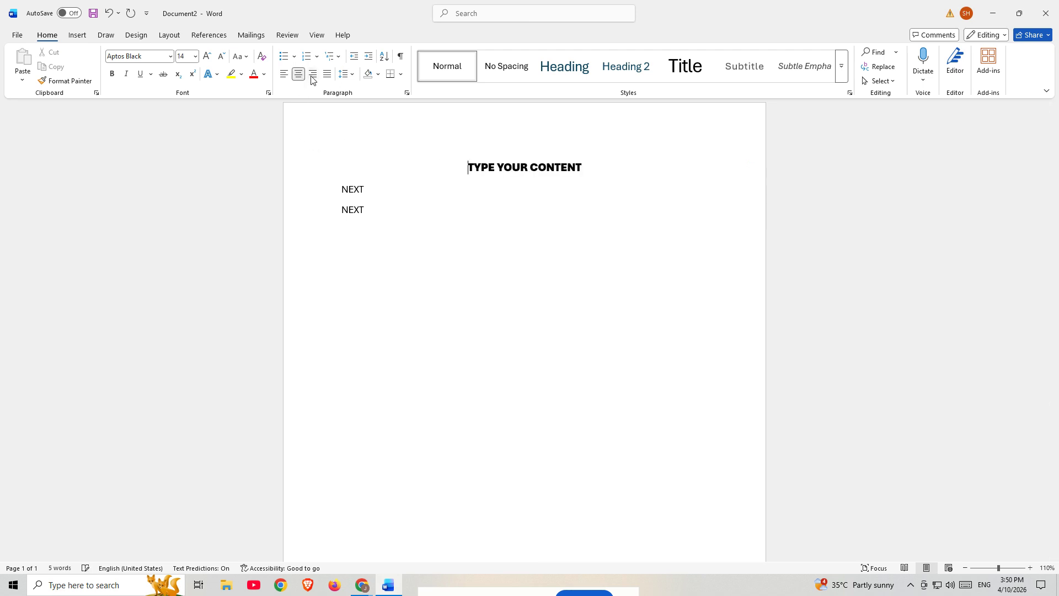
{"action": "left_click", "coordinate": [312, 77]}
{"action": "left_click", "coordinate": [329, 76]}
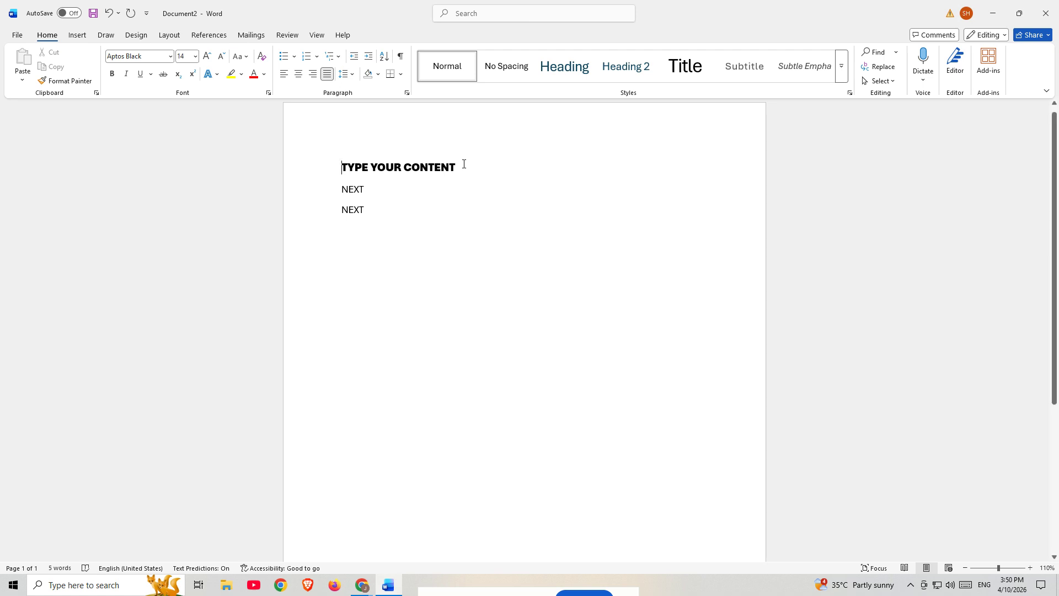
{"action": "left_click_drag", "start_coordinate": [462, 164], "coordinate": [326, 160]}
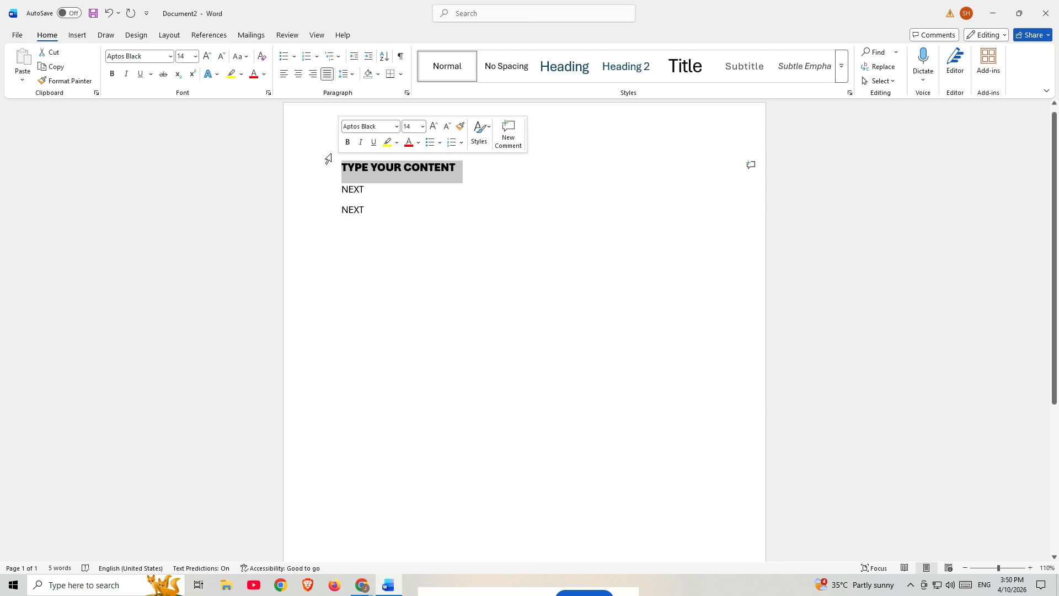
{"action": "left_click", "coordinate": [297, 75]}
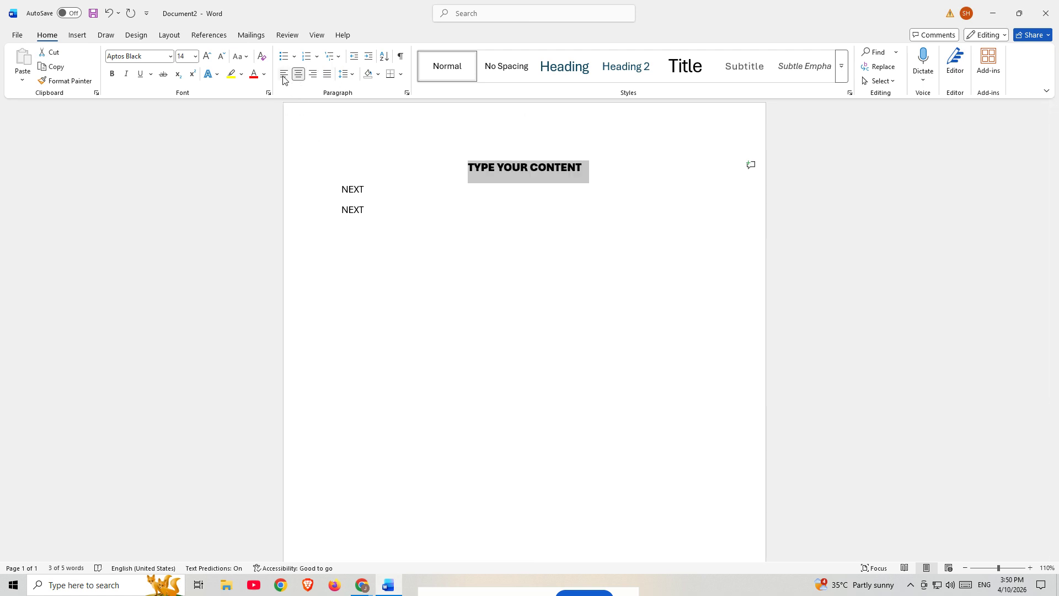
{"action": "left_click", "coordinate": [284, 75]}
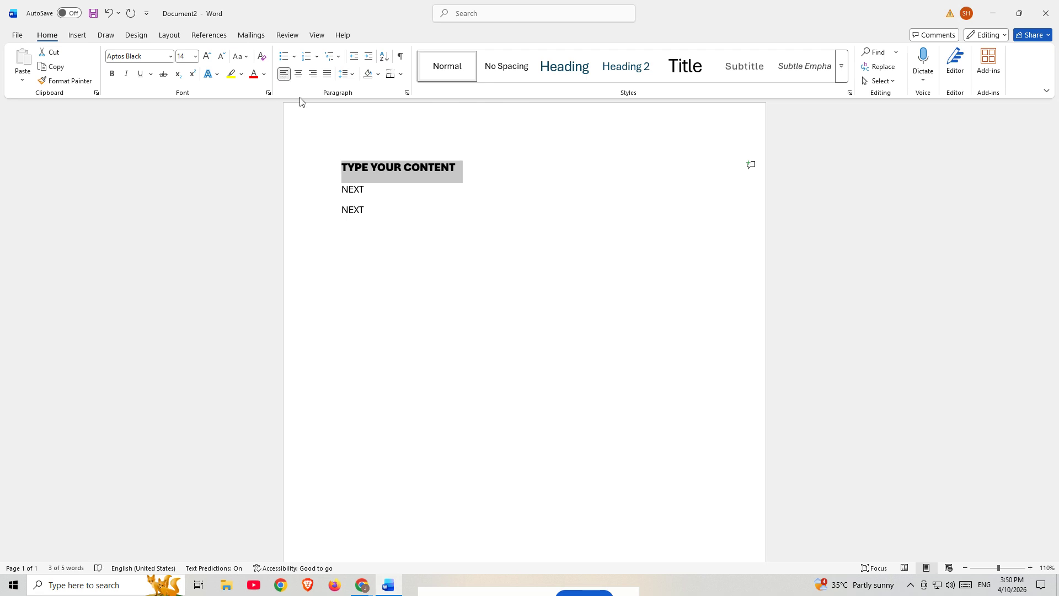
- Insert the stock photo of a woman kissing a small child after the "TYPE YOUR CONTENT" line, and delete it again
{"action": "left_click", "coordinate": [496, 167]}
{"action": "left_click", "coordinate": [82, 35]}
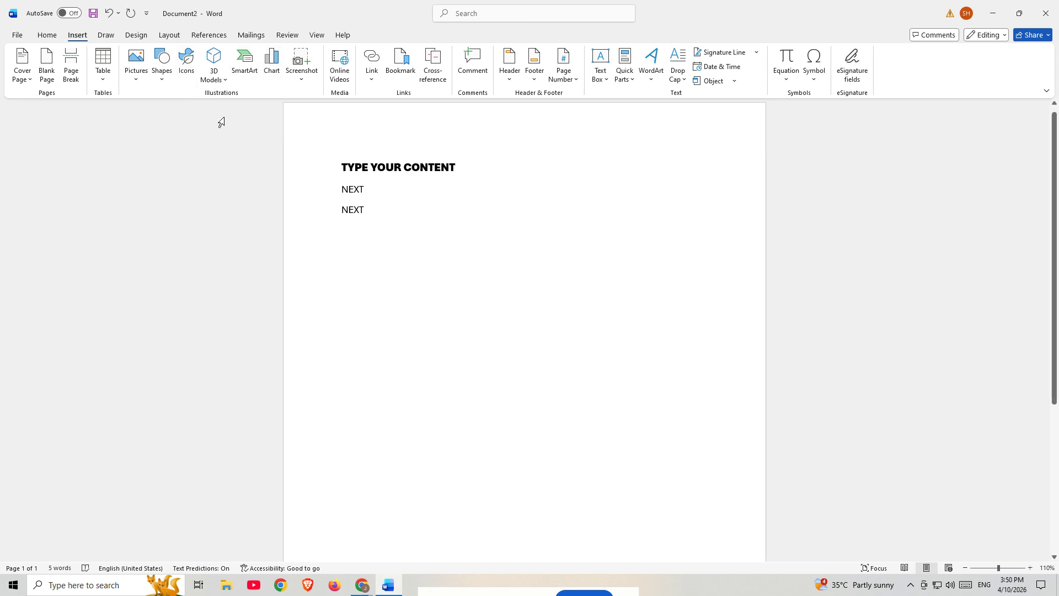
{"action": "left_click", "coordinate": [143, 77]}
{"action": "left_click", "coordinate": [151, 125]}
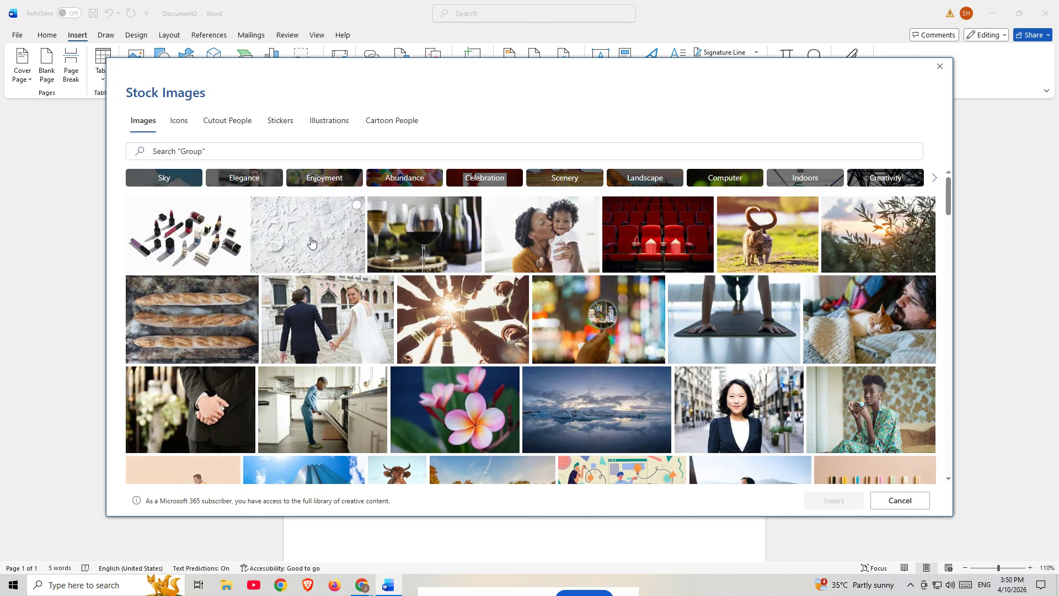
{"action": "left_click", "coordinate": [312, 243]}
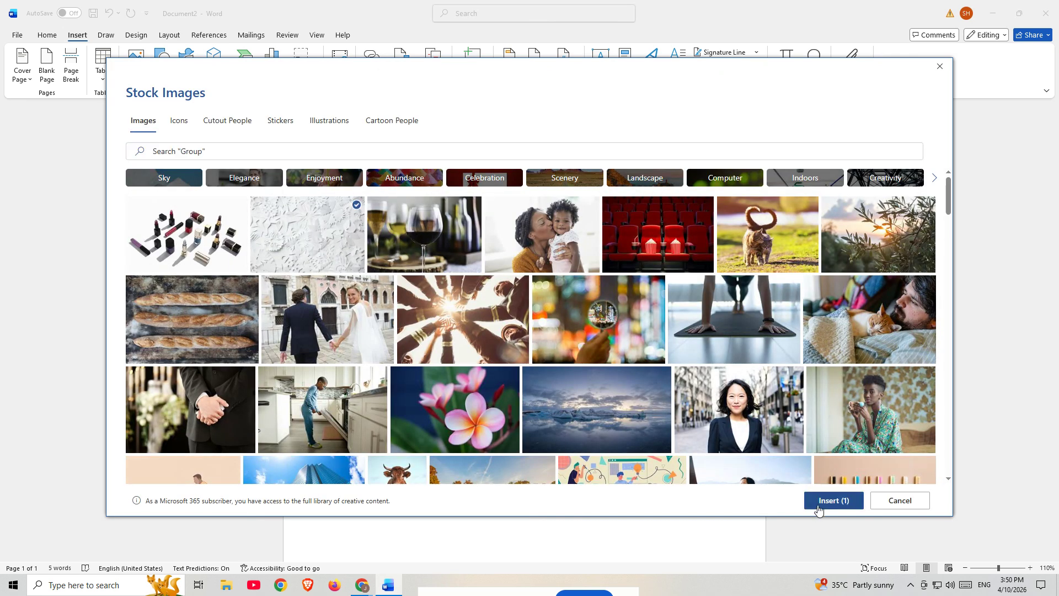
{"action": "left_click", "coordinate": [549, 345]}
{"action": "left_click", "coordinate": [487, 267]}
{"action": "left_click", "coordinate": [339, 256]}
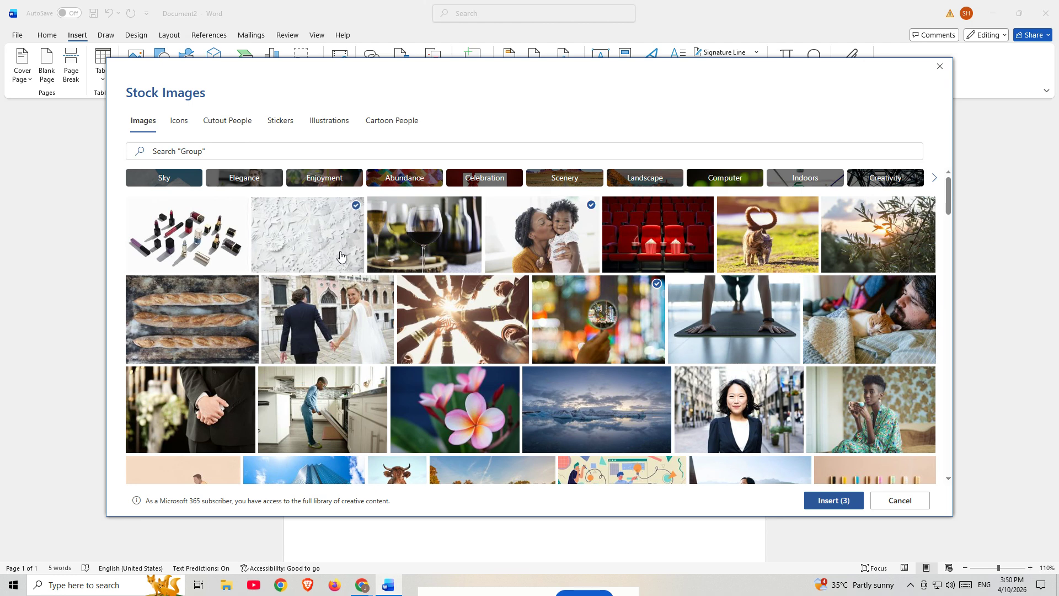
{"action": "left_click", "coordinate": [573, 290]}
{"action": "left_click", "coordinate": [827, 508]}
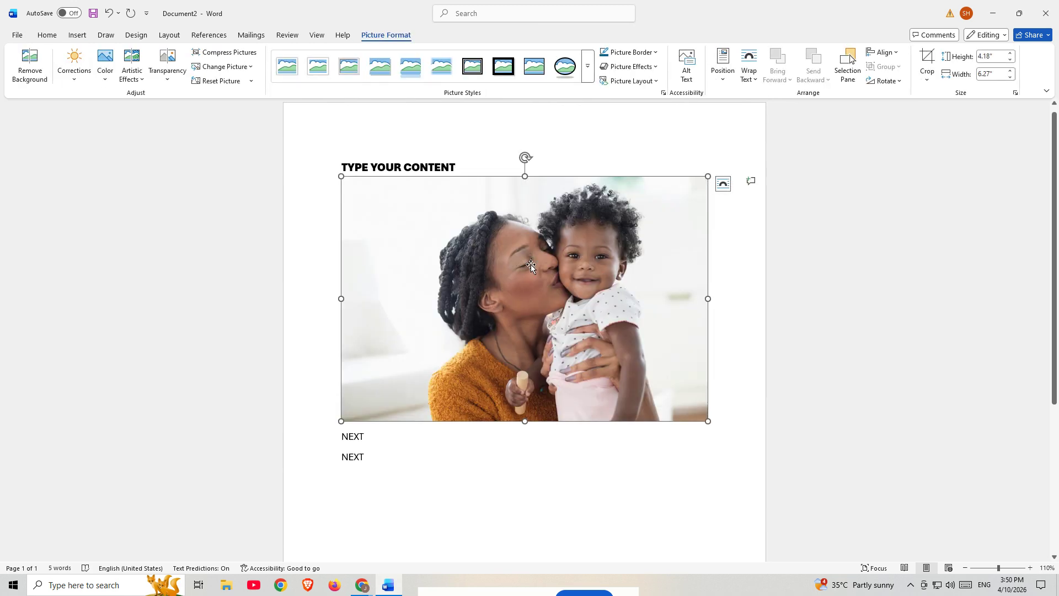
{"action": "key", "text": "Delete"}
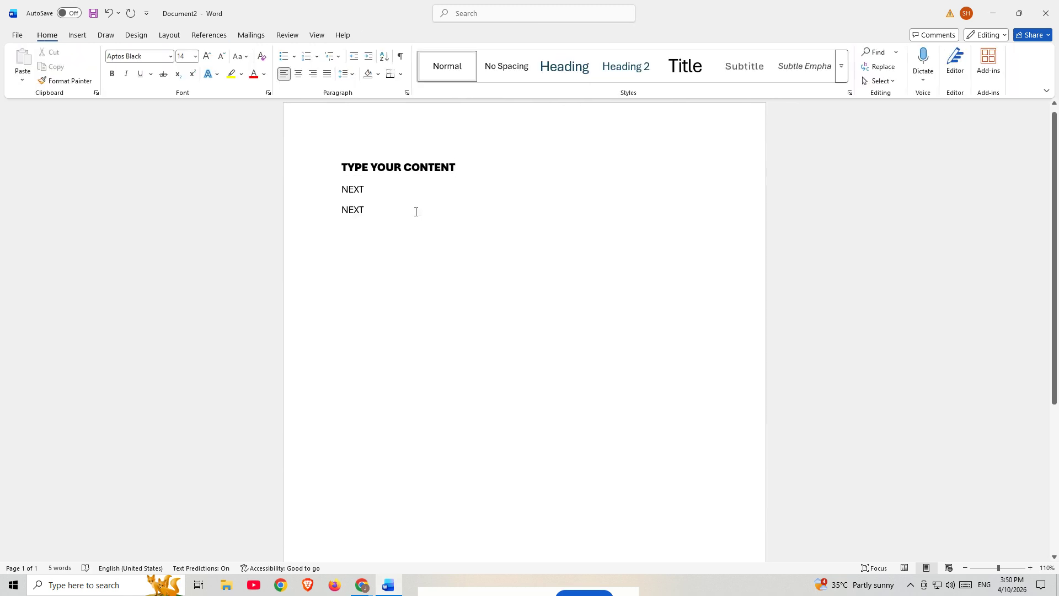
- Draw a rectangle shape about 1.83" wide and 0.89" high below the second "NEXT" line
{"action": "left_click", "coordinate": [77, 35]}
{"action": "left_click", "coordinate": [162, 64]}
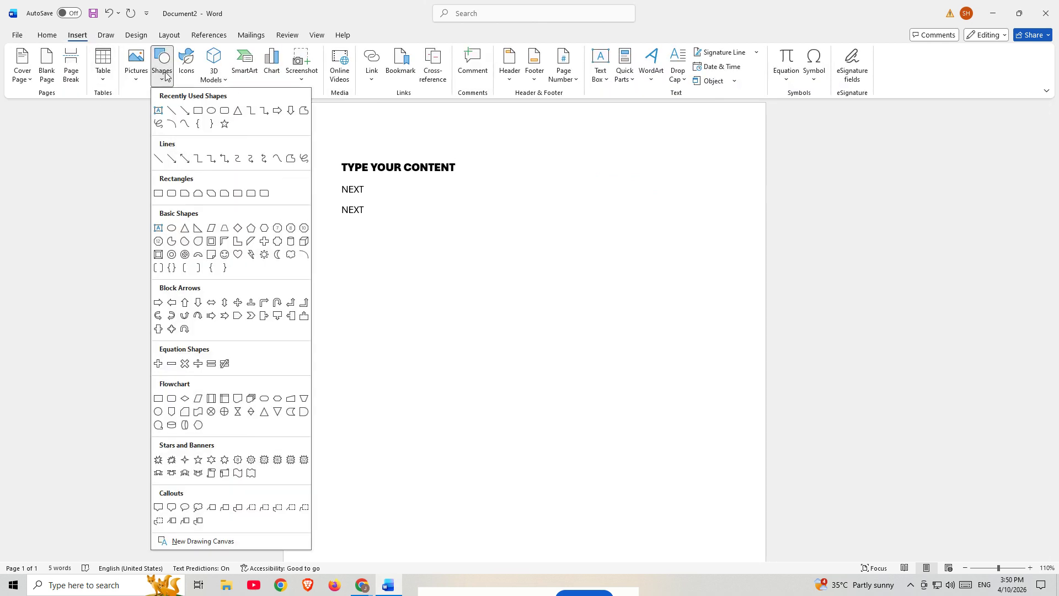
{"action": "left_click", "coordinate": [198, 111]}
{"action": "left_click_drag", "start_coordinate": [362, 236], "coordinate": [470, 289]}
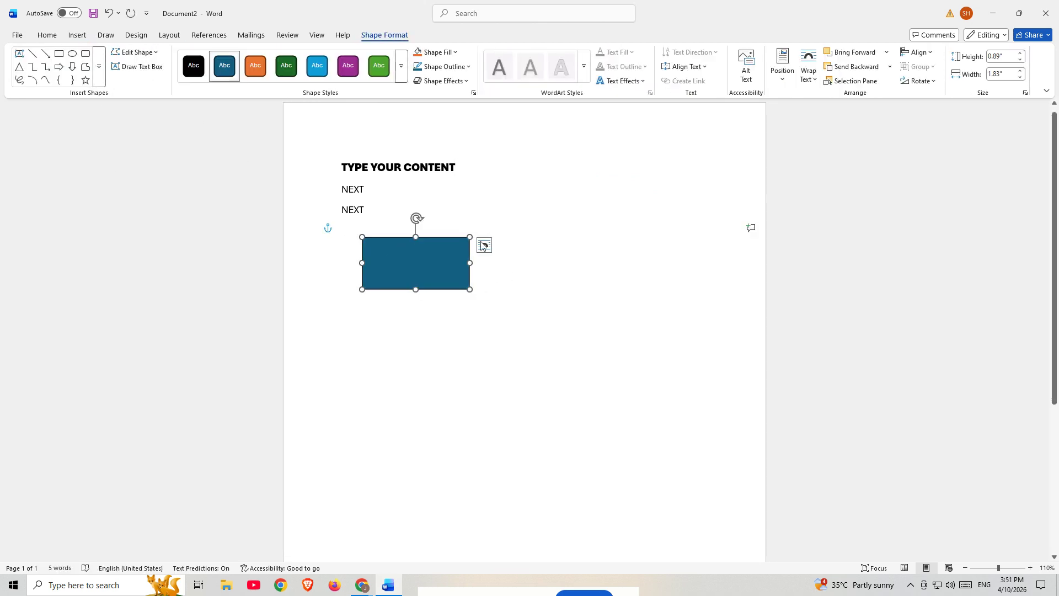
{"action": "left_click", "coordinate": [454, 230]}
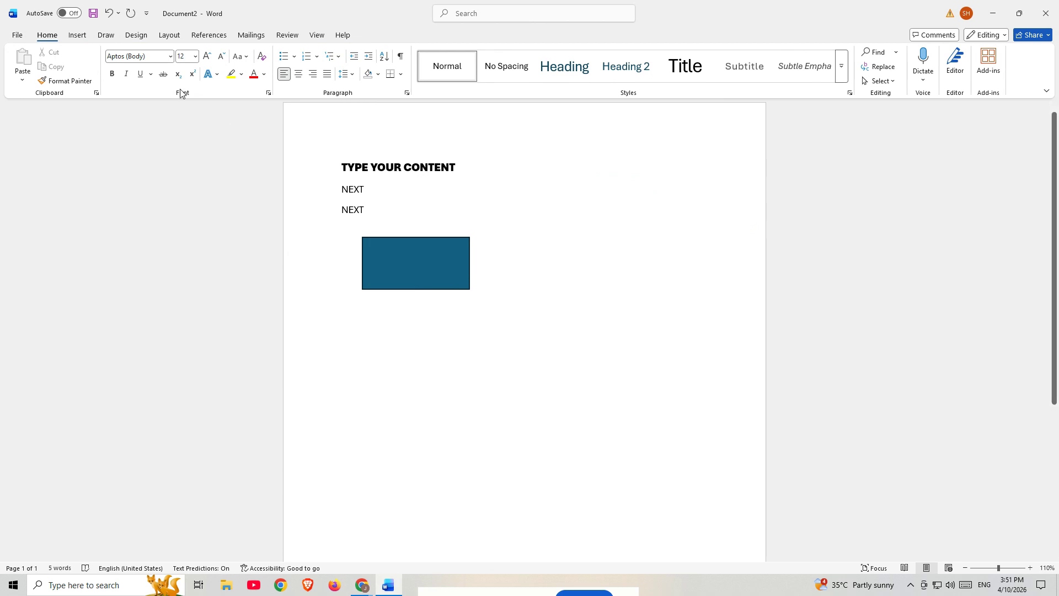
{"action": "left_click", "coordinate": [176, 38]}
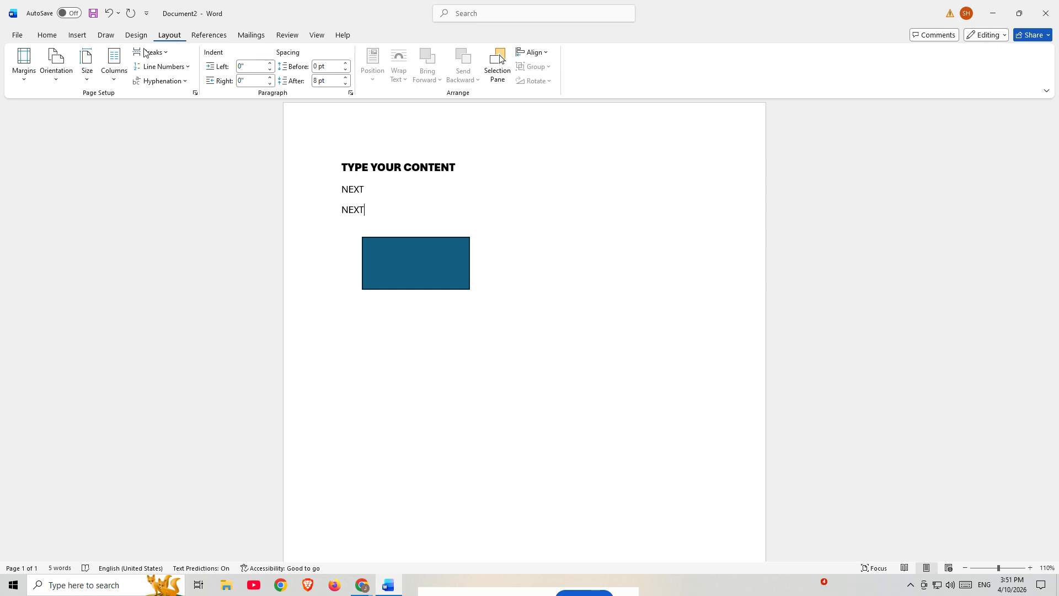
{"action": "left_click", "coordinate": [23, 69]}
{"action": "left_click", "coordinate": [55, 69]}
{"action": "left_click", "coordinate": [49, 83]}
{"action": "left_click", "coordinate": [48, 82]}
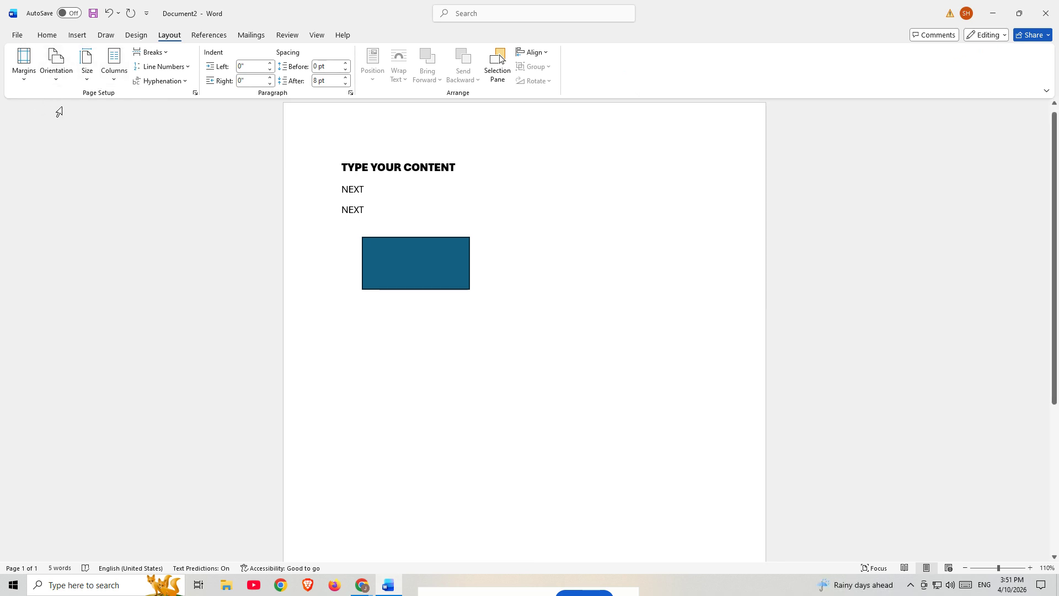
{"action": "left_click", "coordinate": [25, 82]}
{"action": "left_click", "coordinate": [26, 84]}
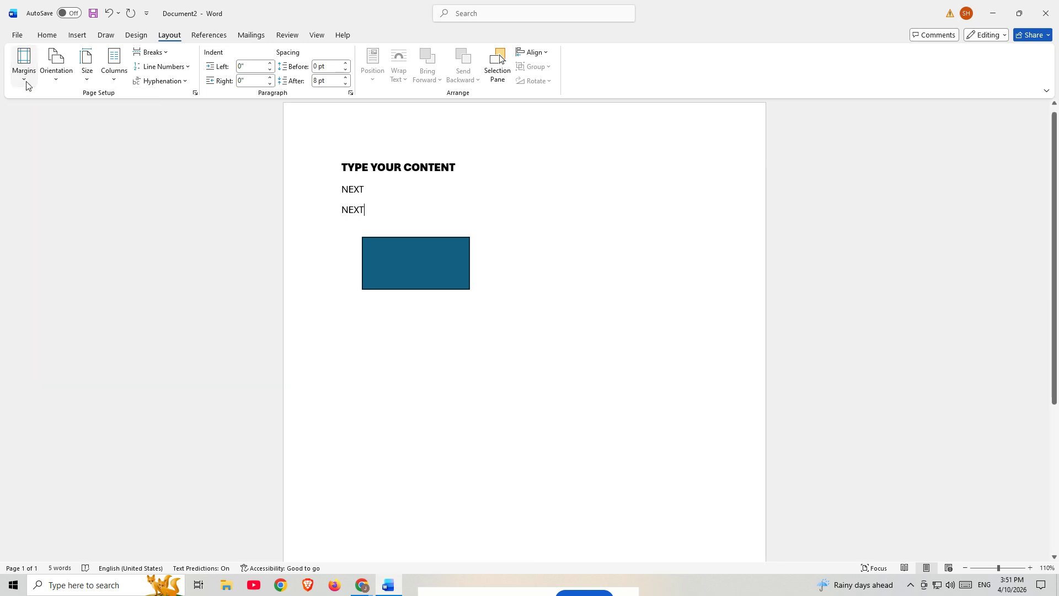
- Switch the page orientation to landscape and back to portrait
{"action": "left_click", "coordinate": [55, 70]}
{"action": "left_click", "coordinate": [64, 127]}
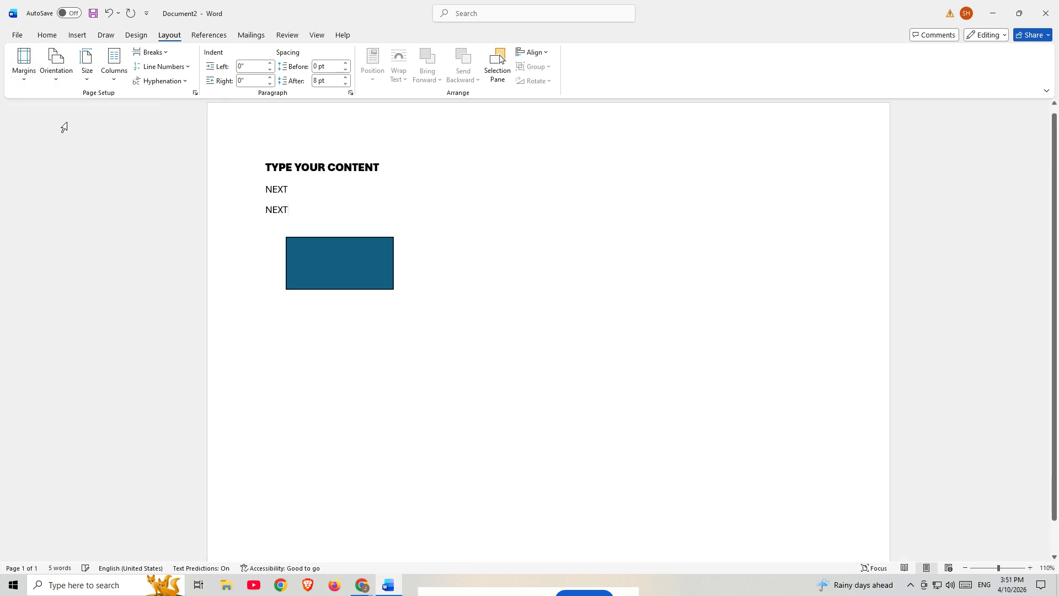
{"action": "left_click", "coordinate": [57, 71]}
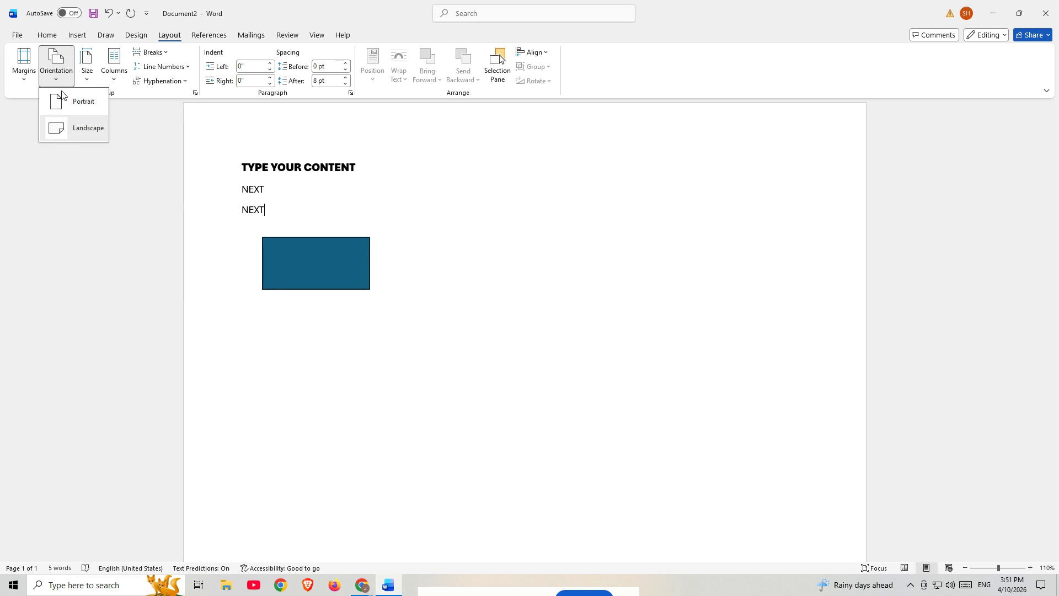
{"action": "left_click", "coordinate": [62, 100]}
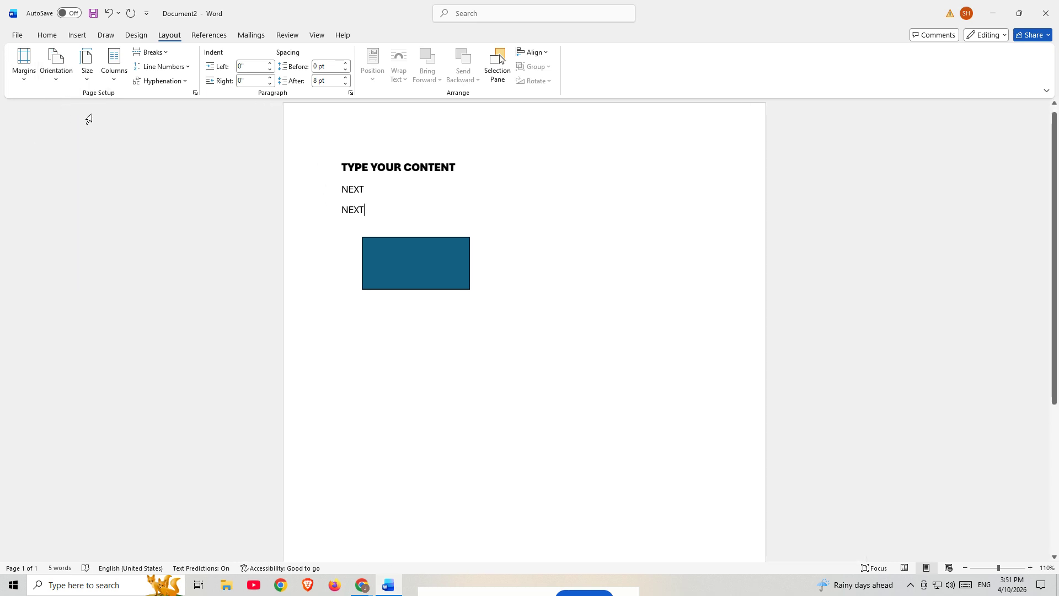
- Try 6 pt of spacing before the second "NEXT" paragraph, and set the spacing back to 0 pt
{"action": "left_click", "coordinate": [343, 63]}
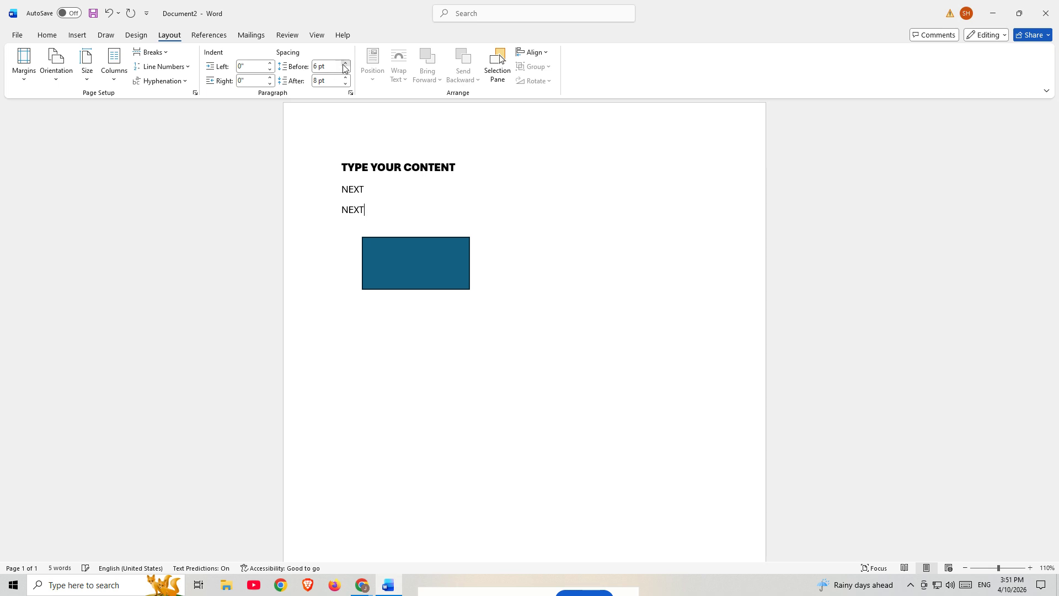
{"action": "left_click", "coordinate": [343, 68]}
{"action": "left_click", "coordinate": [345, 69]}
- Apply a compact style set with coloured title and headings to the document, and switch its theme to Dividend
{"action": "left_click", "coordinate": [137, 35]}
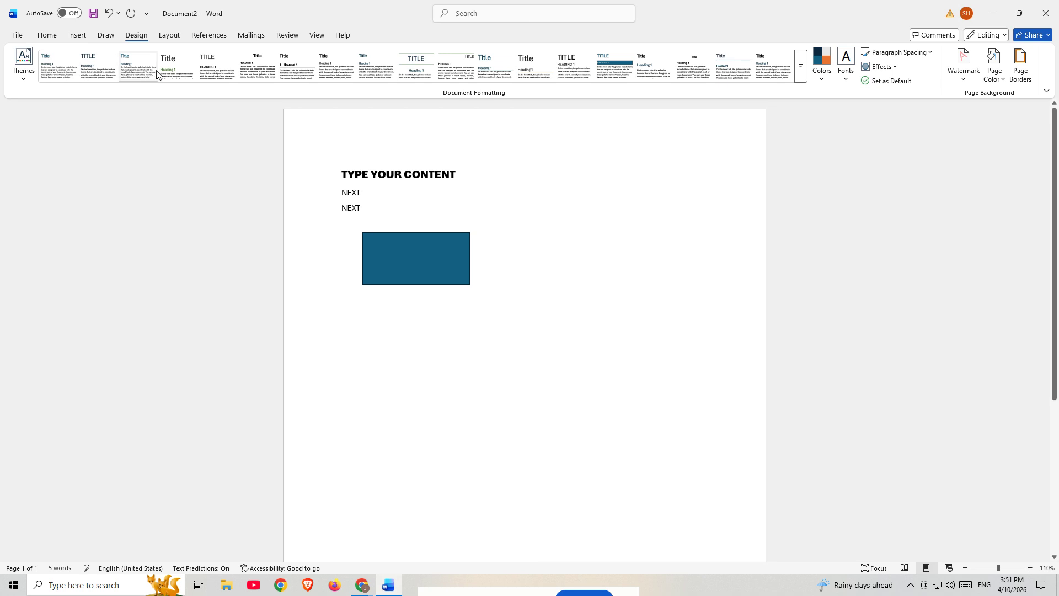
{"action": "left_click", "coordinate": [376, 69]}
{"action": "left_click", "coordinate": [24, 63]}
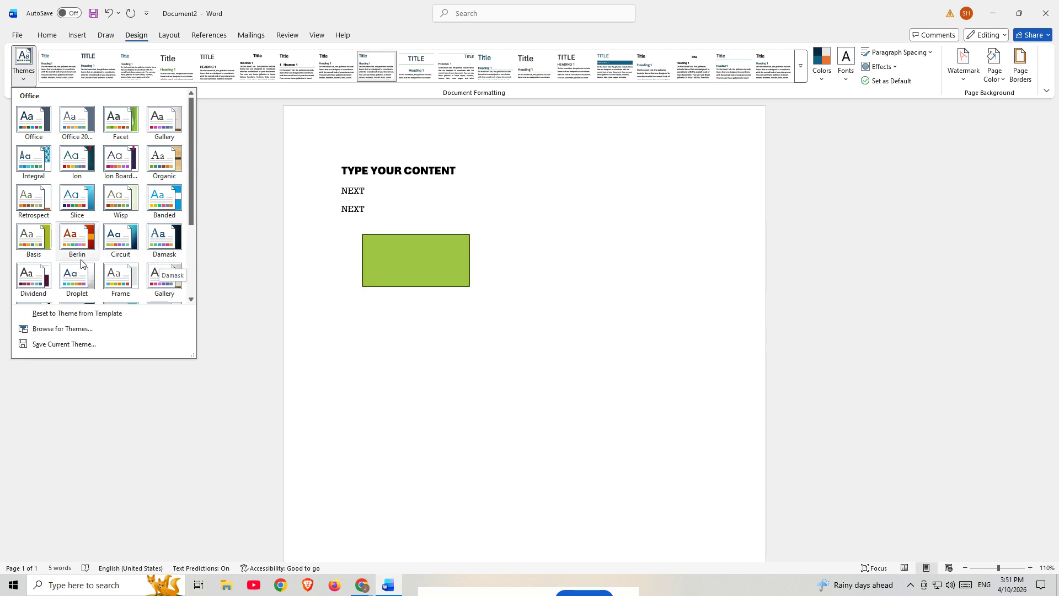
{"action": "left_click", "coordinate": [62, 282]}
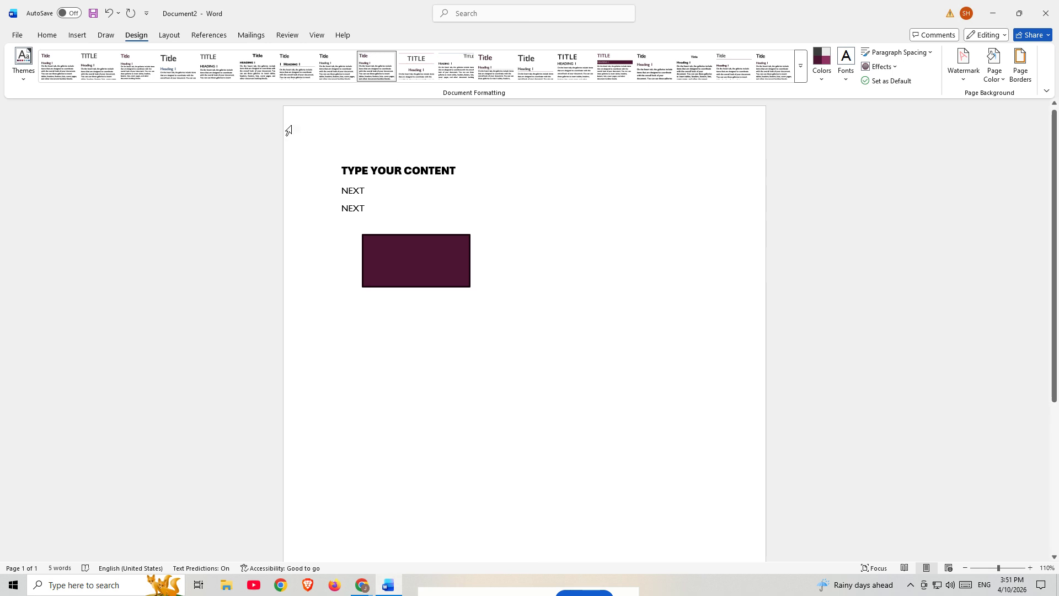
- Save the document in the Documents folder as a Word Document named "TYPE YOUR CONTENT"
{"action": "left_click", "coordinate": [18, 35]}
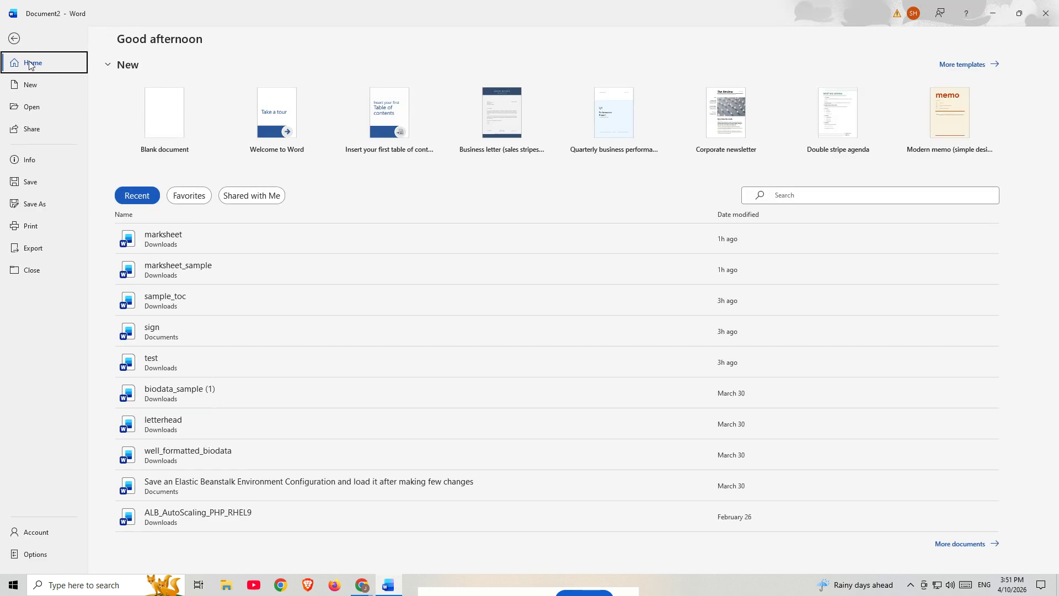
{"action": "left_click", "coordinate": [29, 204]}
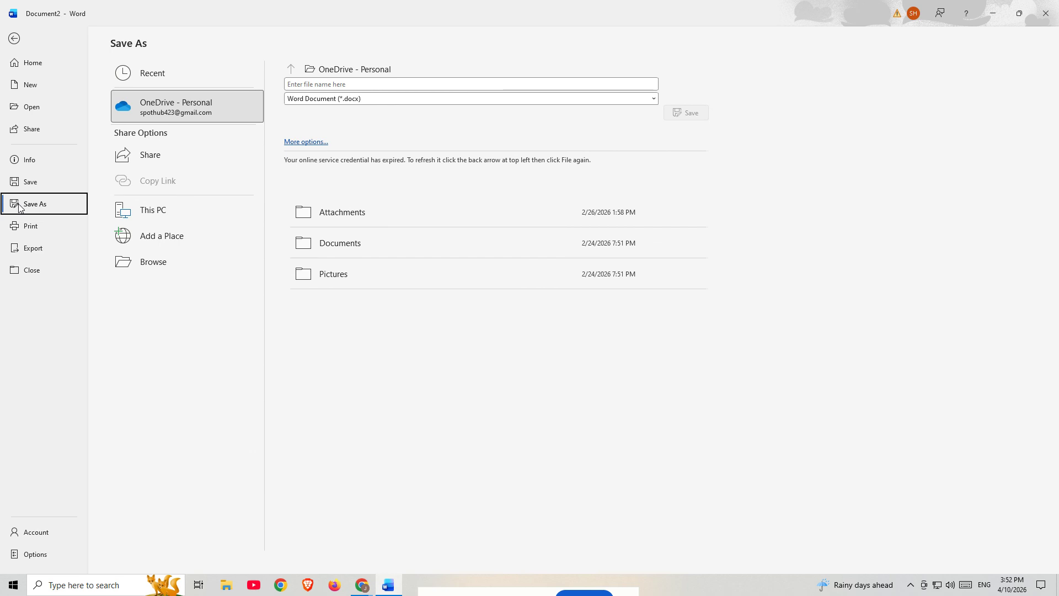
{"action": "left_click", "coordinate": [138, 267]}
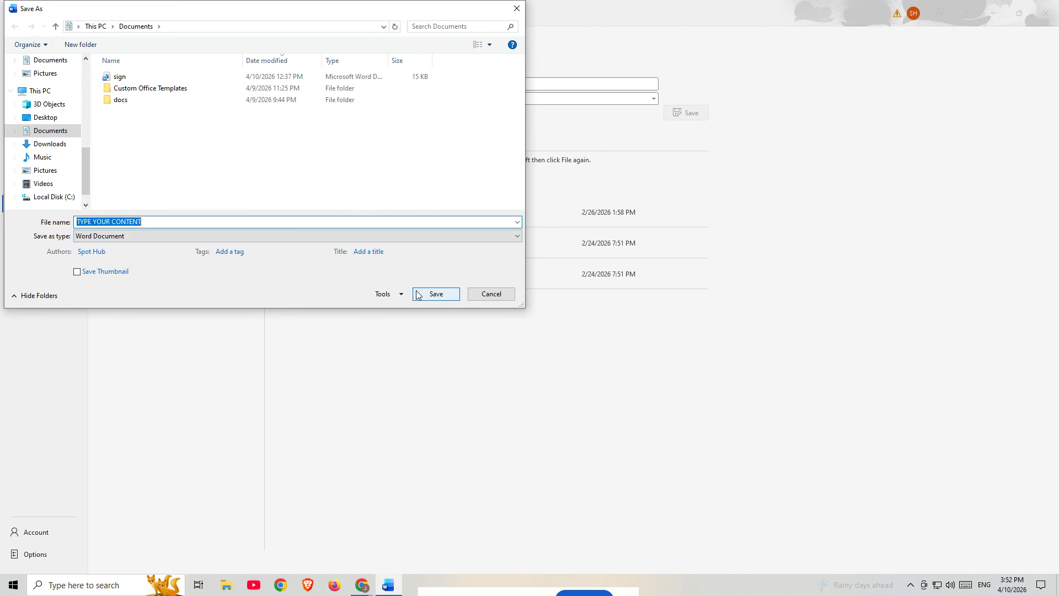
{"action": "left_click", "coordinate": [141, 221]}
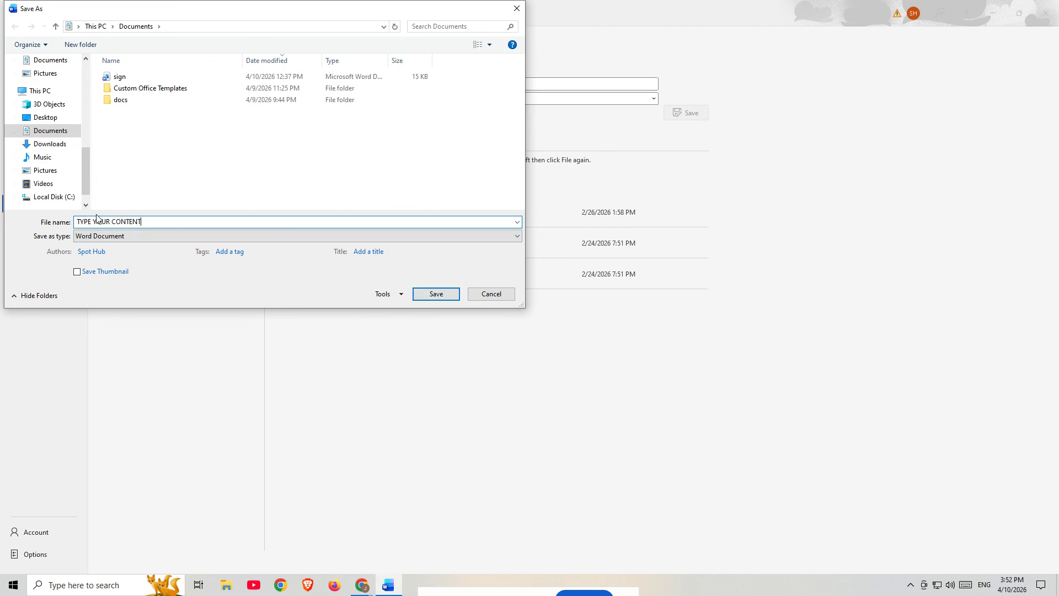
{"action": "left_click", "coordinate": [436, 295]}
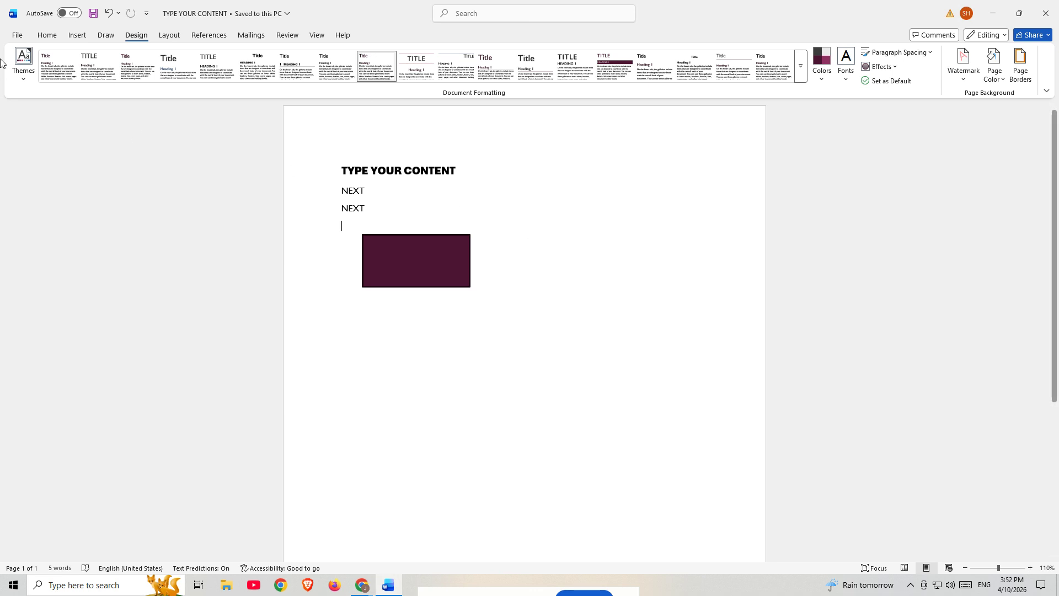
- Open the "TYPE YOUR CONTENT" document from the list of recent files
{"action": "left_click", "coordinate": [17, 35]}
{"action": "left_click", "coordinate": [33, 106]}
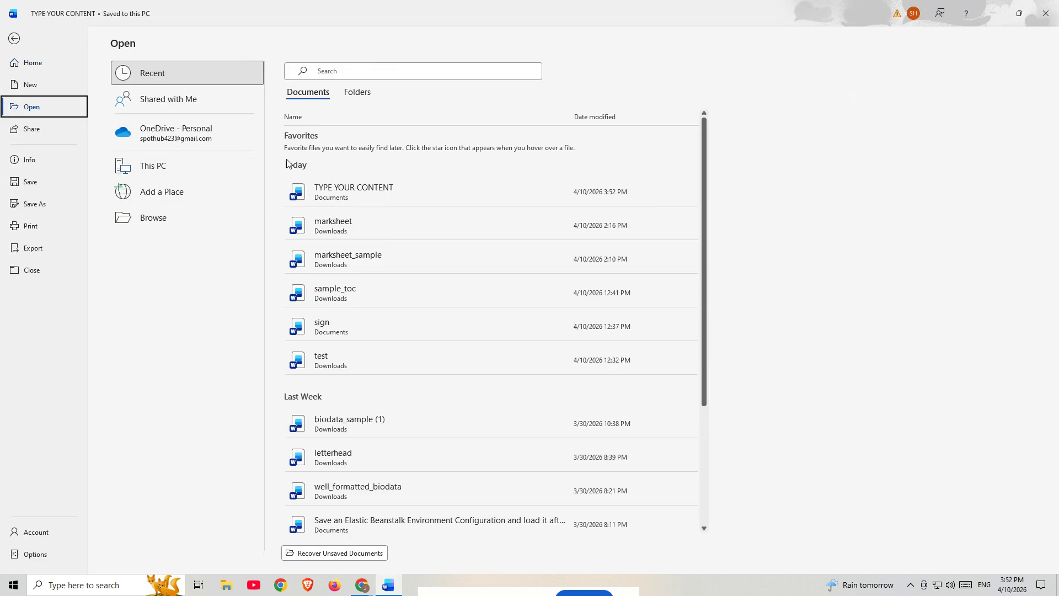
{"action": "left_click", "coordinate": [366, 194]}
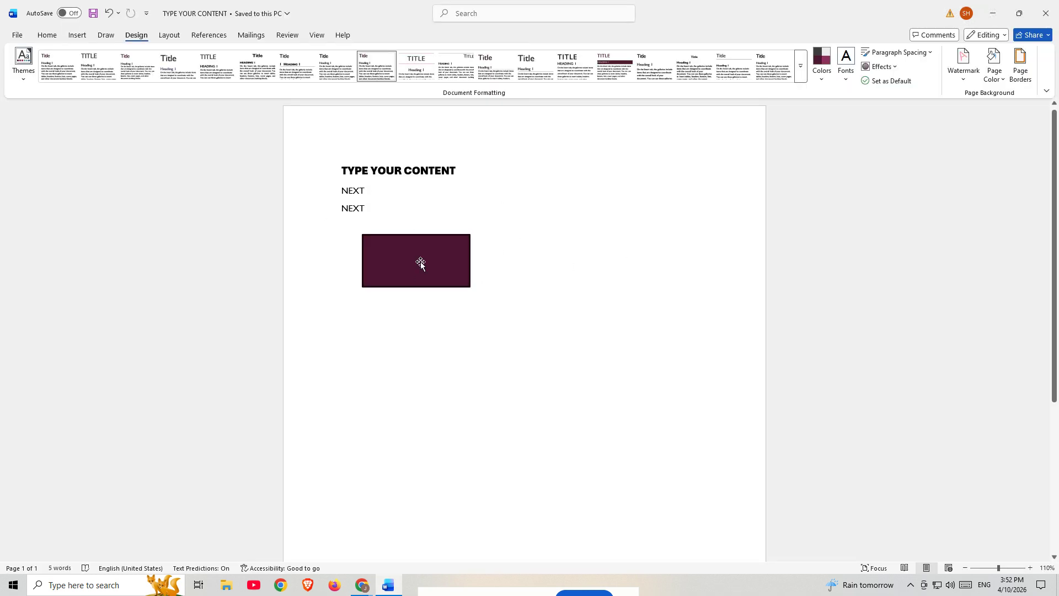